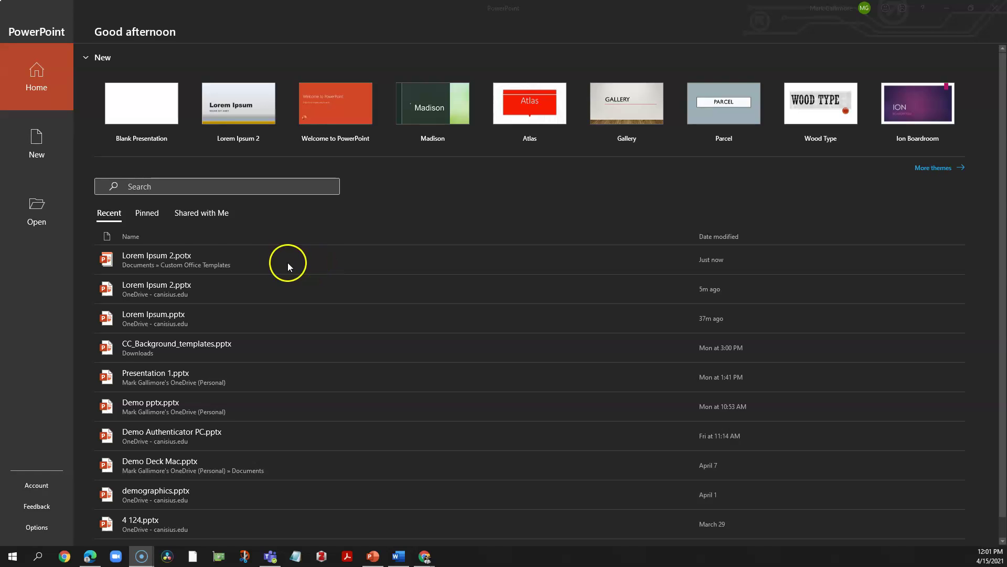
Step: Show the New page with Blank Presentation and the pinned Lorem Ipsum 2 template
click(35, 148)
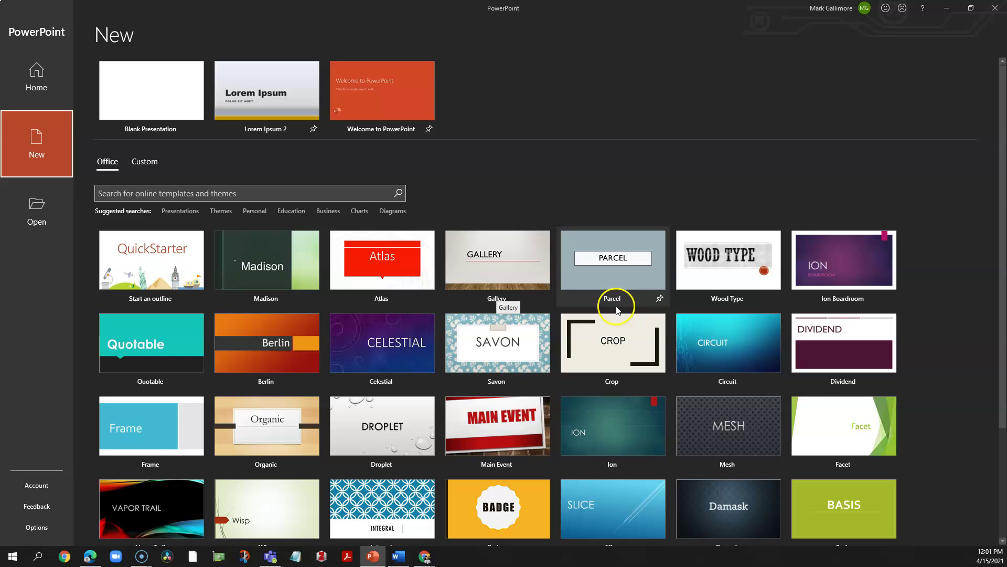
click(150, 117)
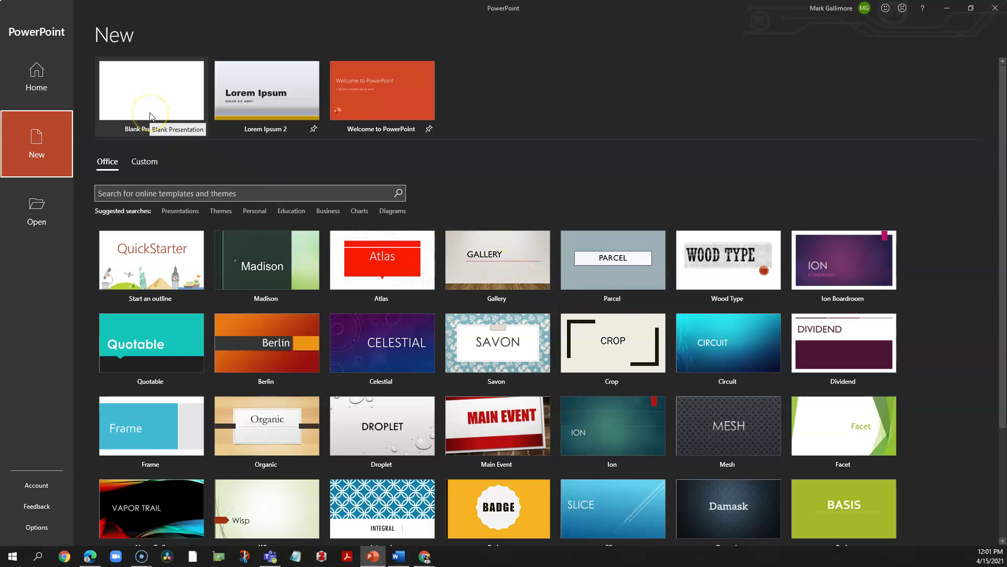
Step: Create a deck from Lorem Ipsum 2 and review slides 4, 3, 2 and 1
click(254, 117)
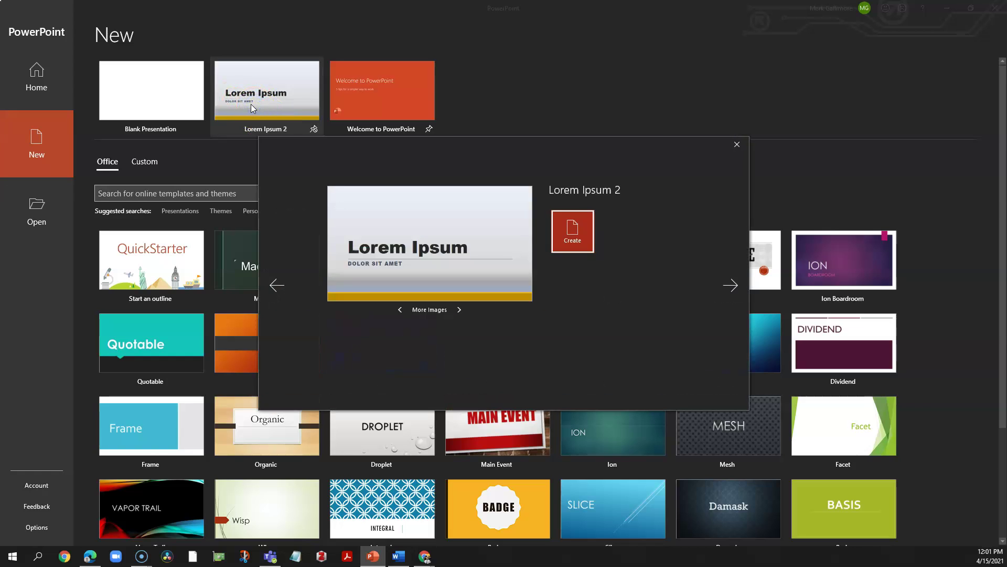
click(570, 237)
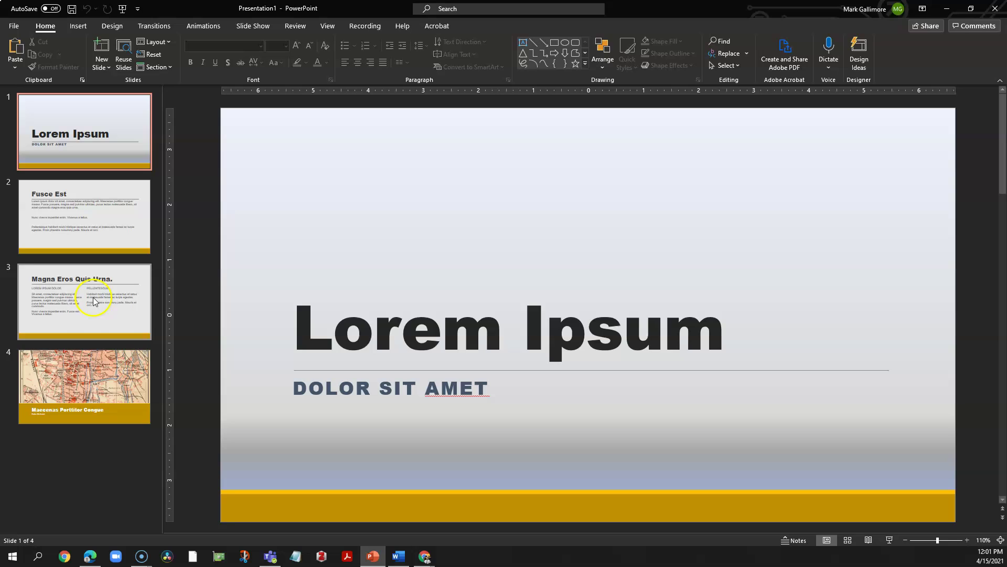
click(87, 367)
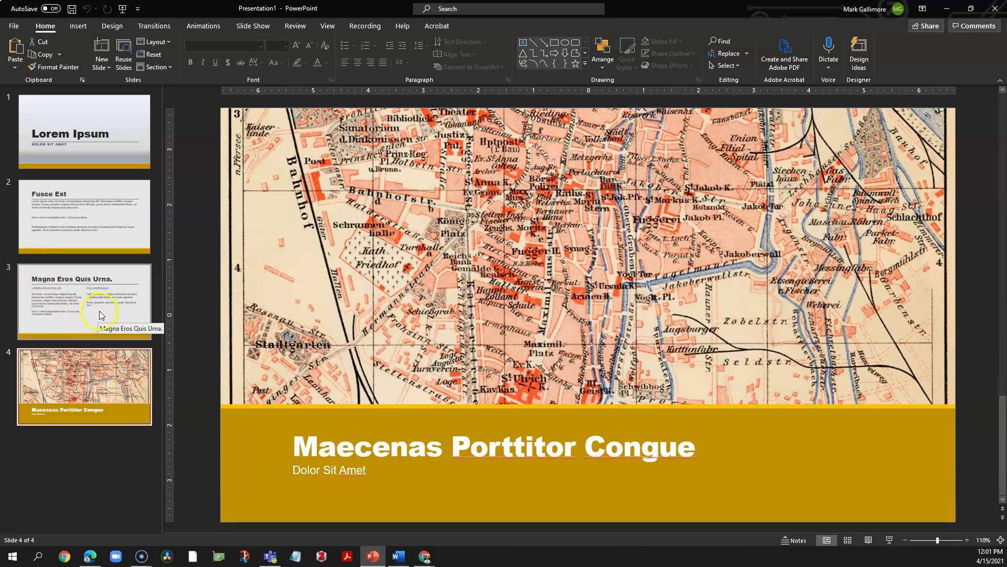
click(93, 331)
click(103, 237)
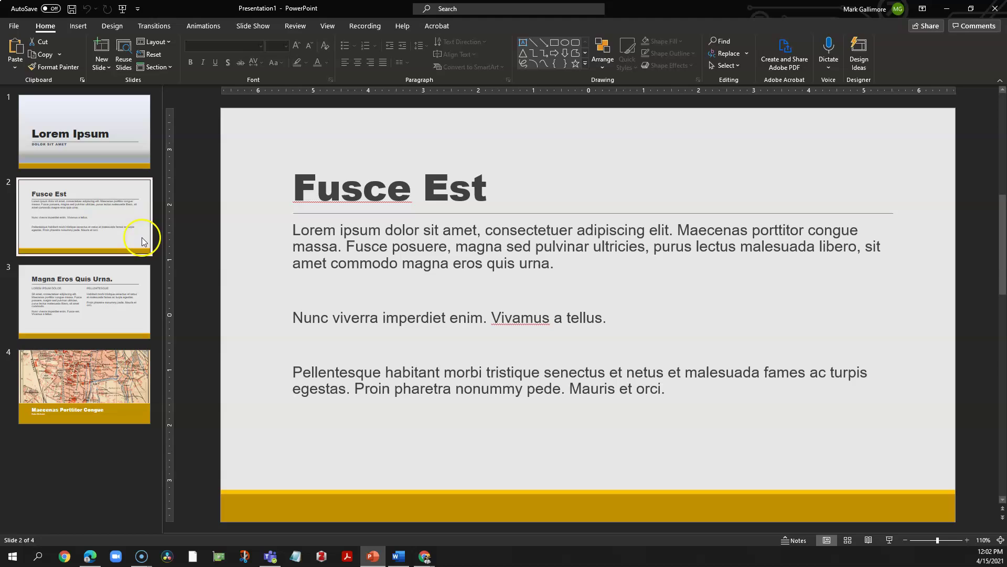
click(87, 164)
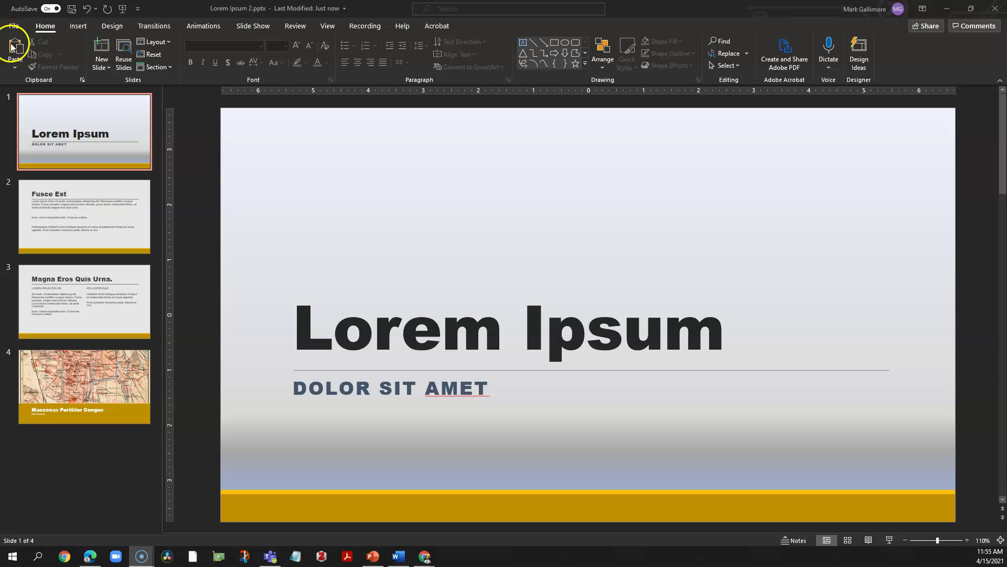
Step: In Save a Copy, set the file type to PowerPoint Template (*.potx)
click(12, 27)
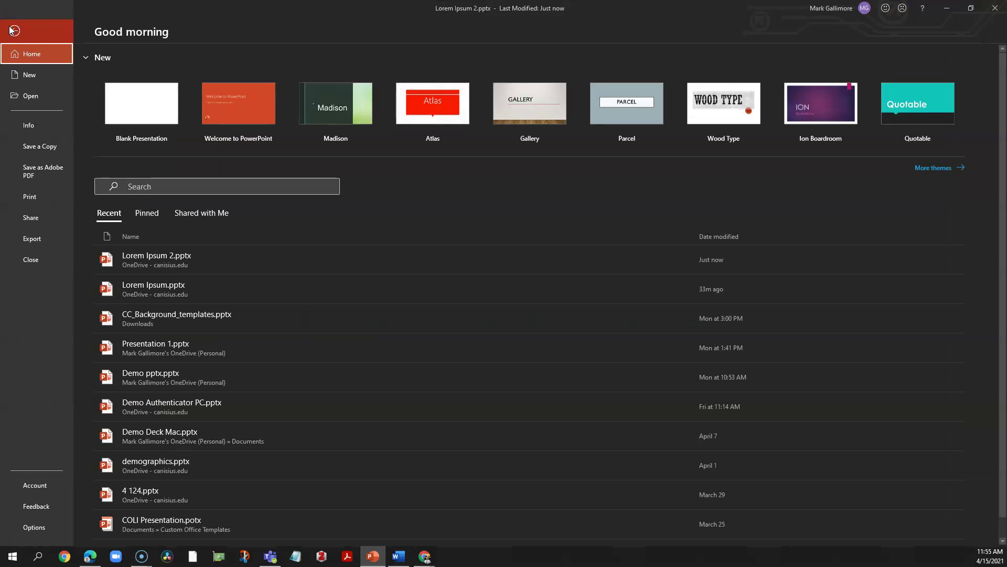
click(39, 150)
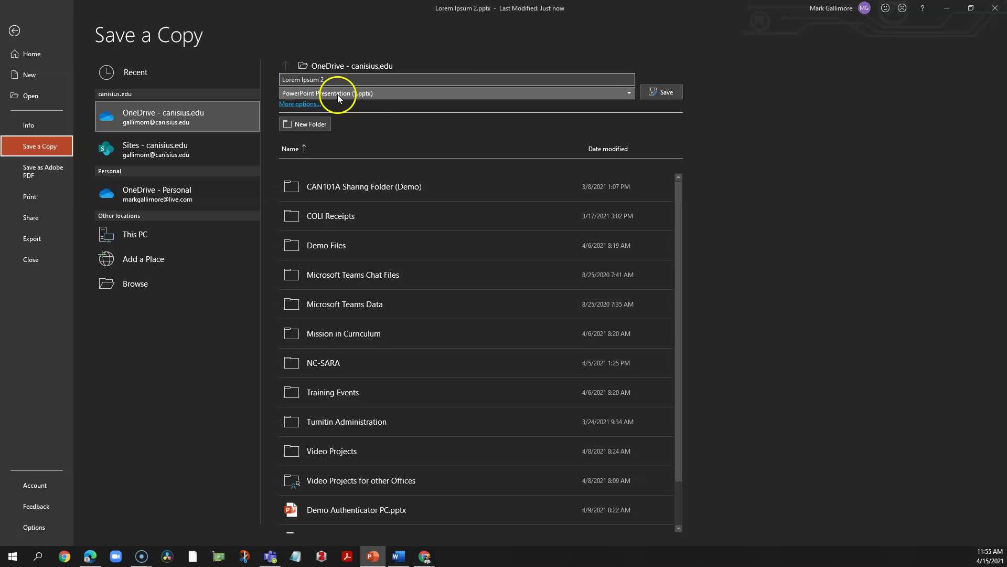
click(632, 93)
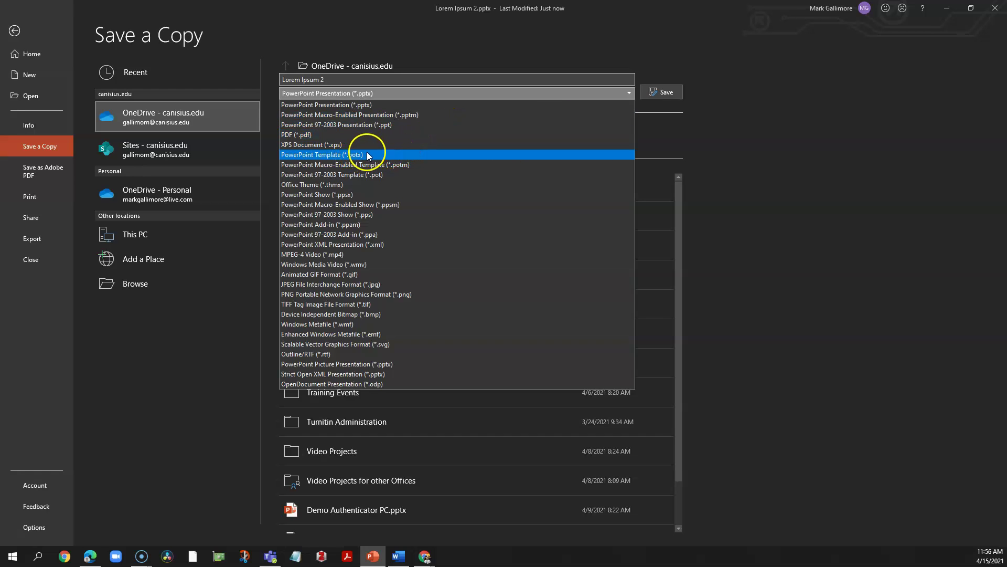
click(351, 155)
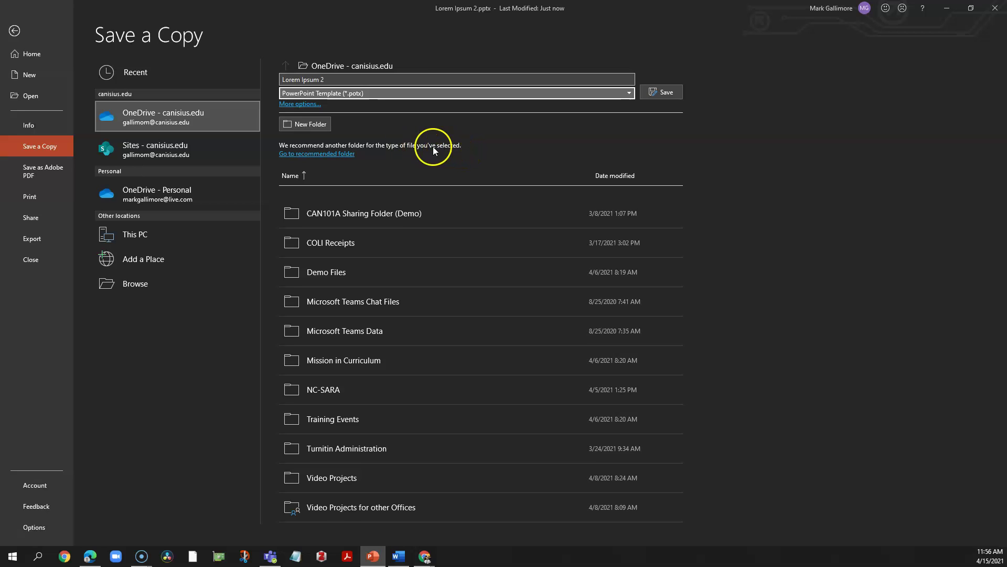
Step: Save Lorem Ipsum 2.potx into the recommended Custom Office Templates folder
click(313, 154)
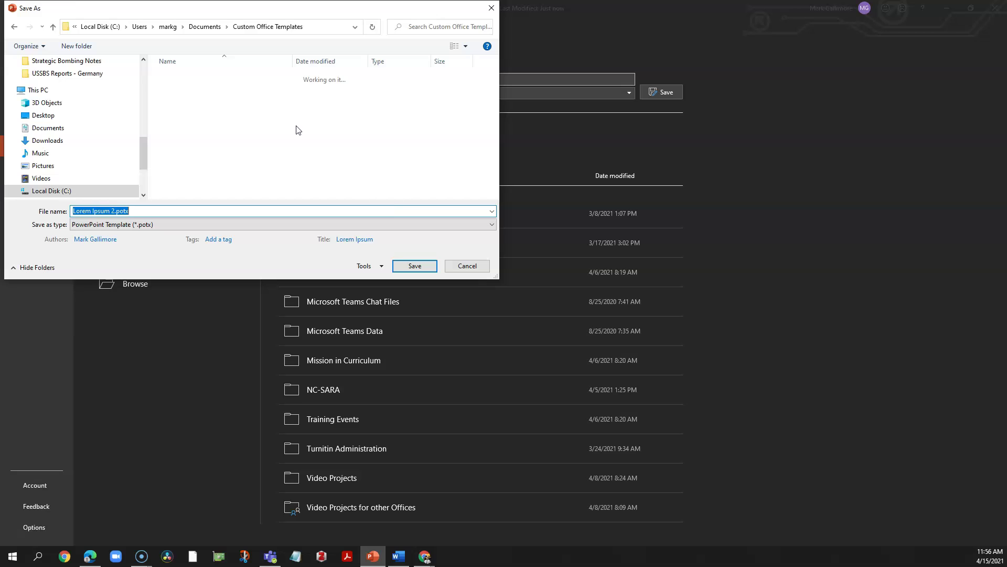
click(412, 269)
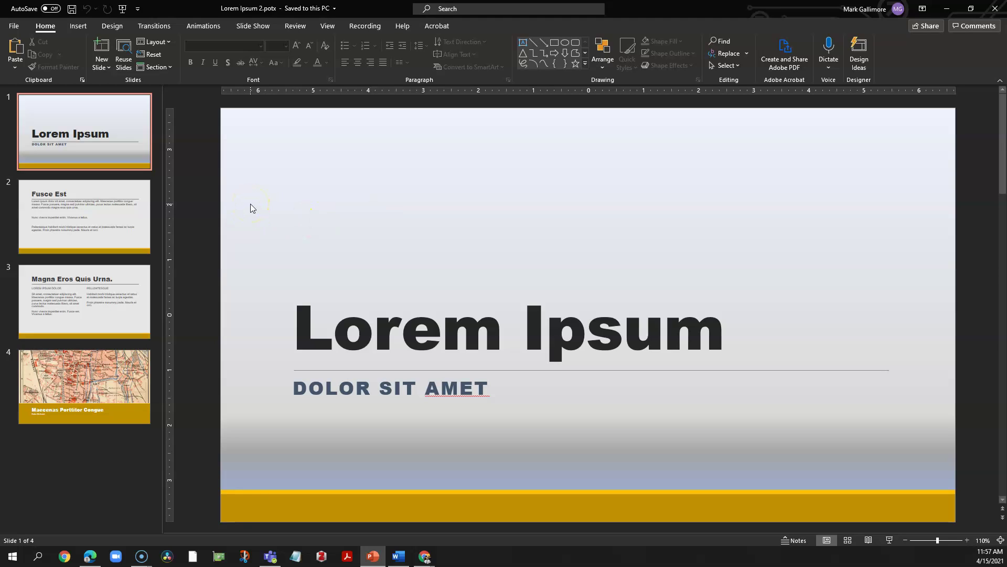
Step: Pin Lorem Ipsum 2 from the Custom Office Templates folder under New > Custom
click(14, 30)
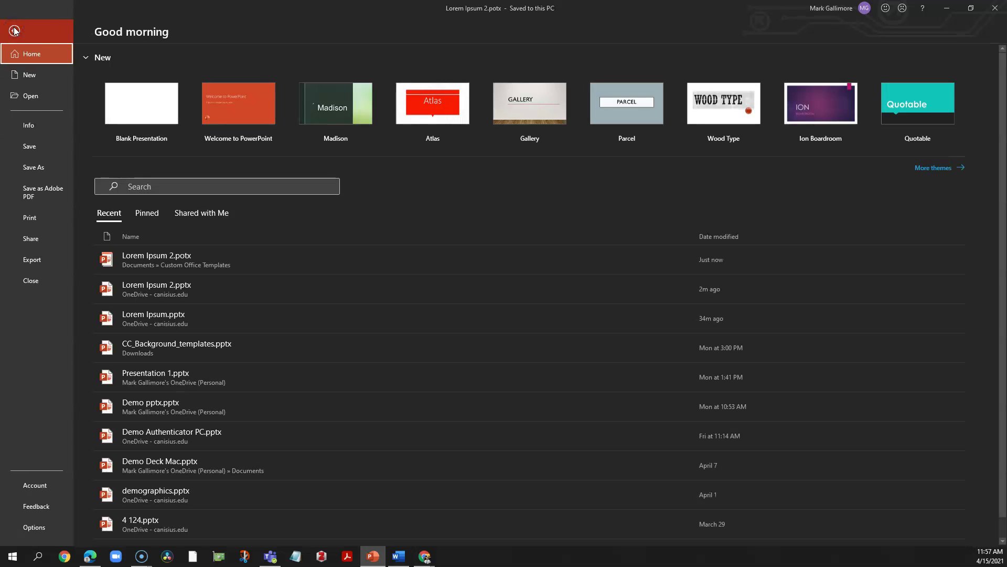
click(23, 74)
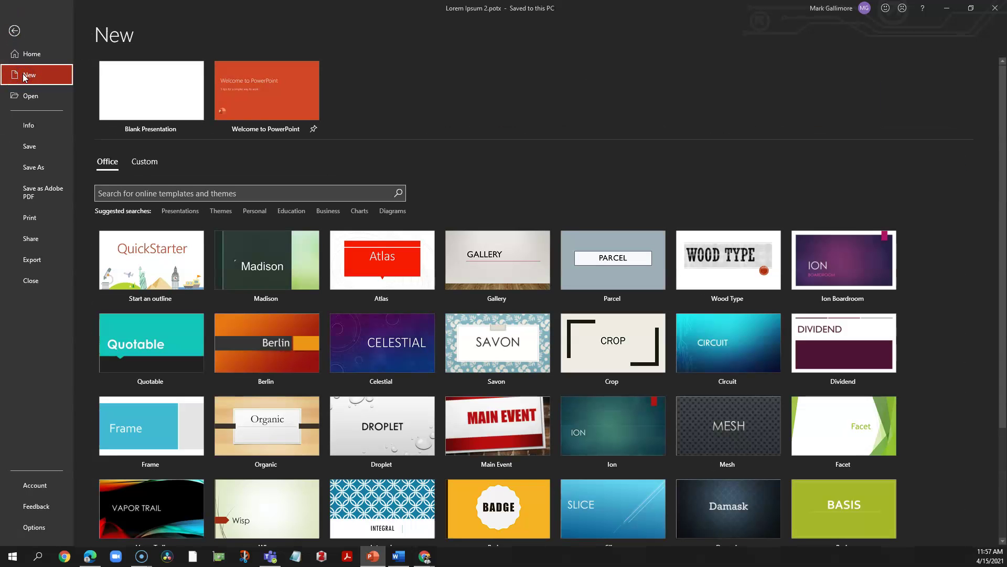
click(145, 164)
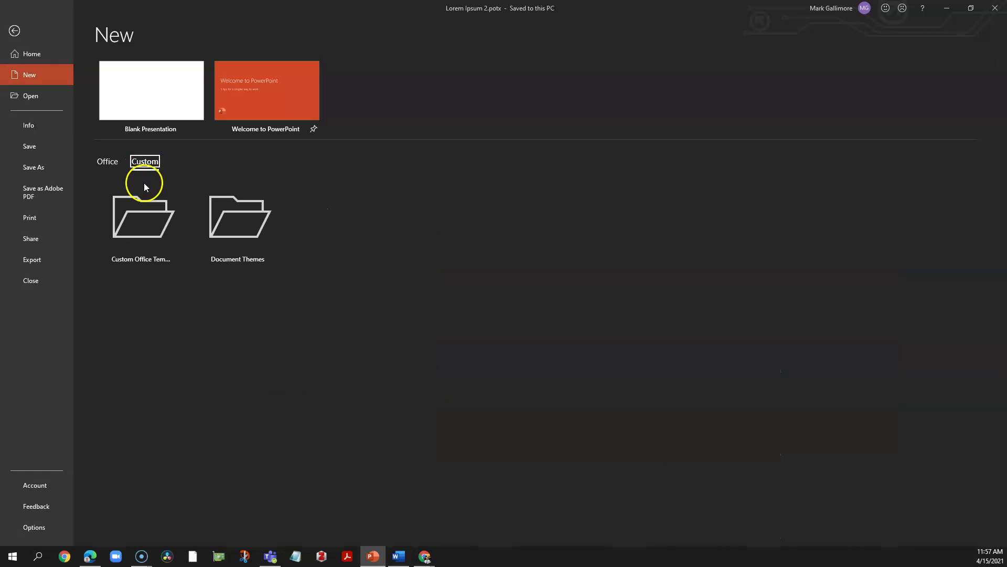
click(134, 225)
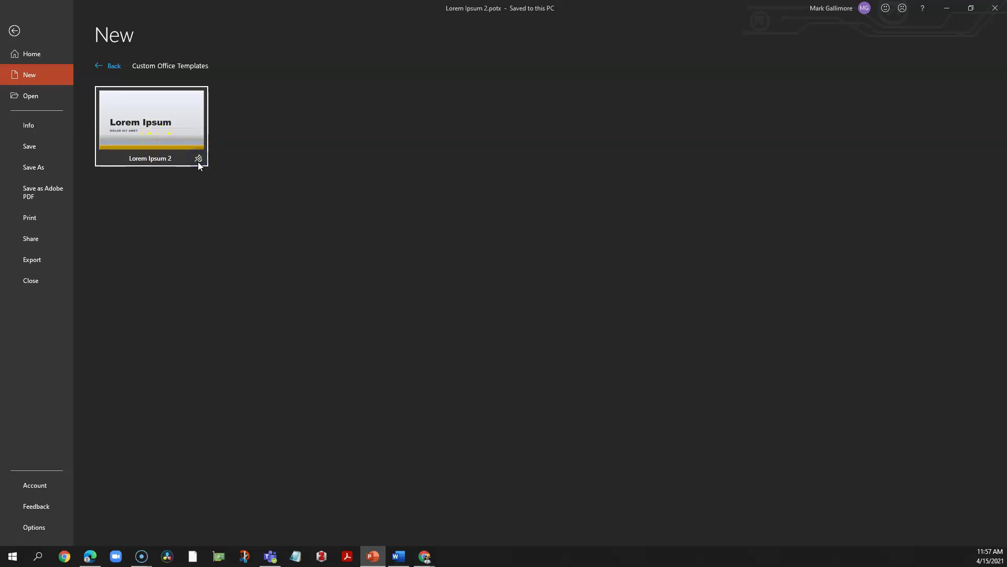
click(199, 158)
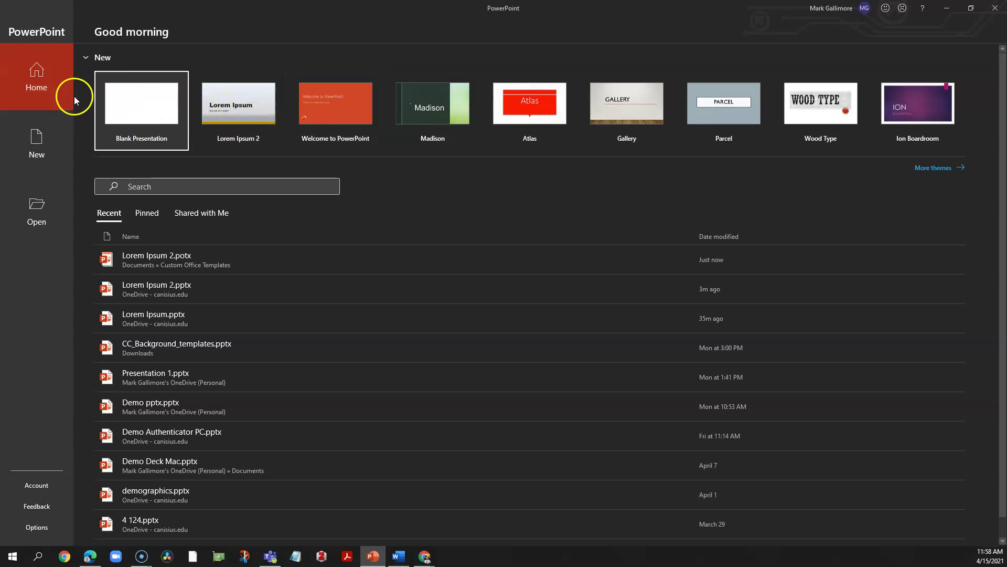
Step: Create a new untitled presentation from the pinned Lorem Ipsum 2 template
click(44, 126)
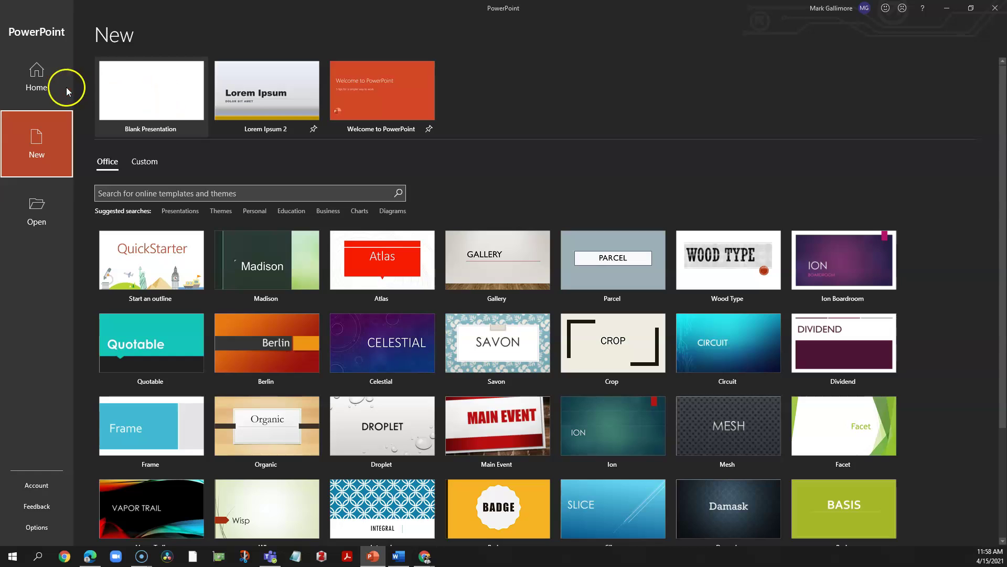
click(34, 84)
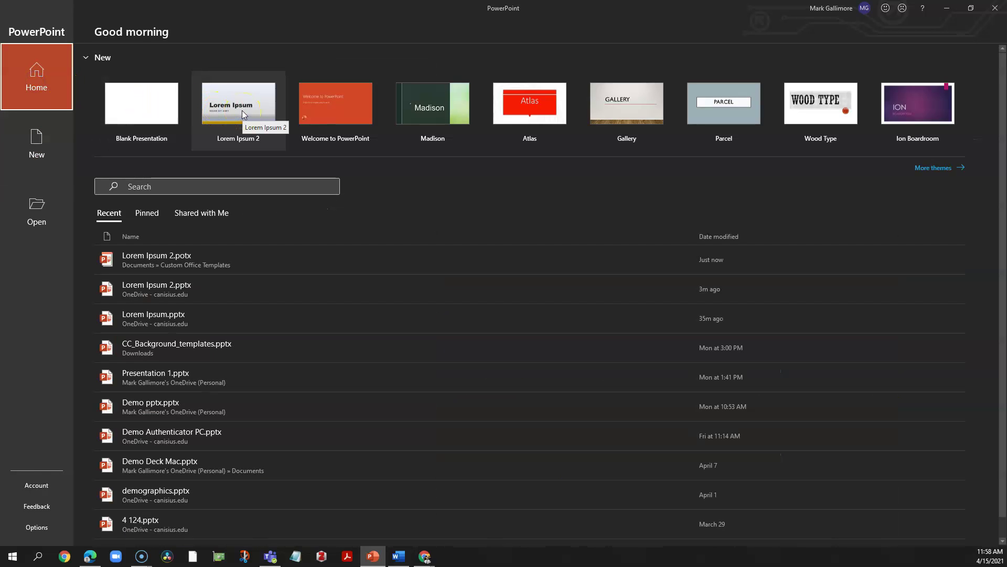
click(241, 112)
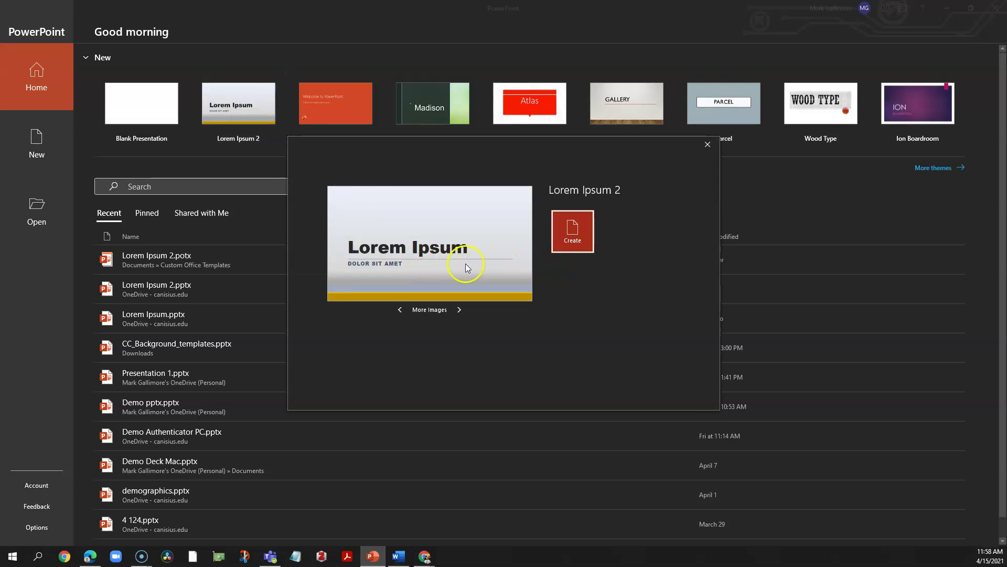
click(573, 234)
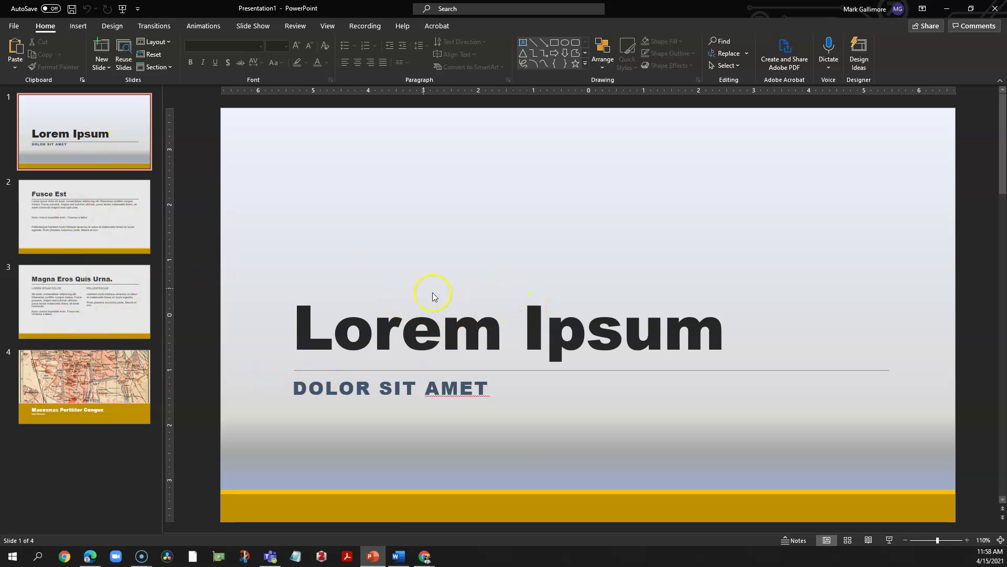
Step: Check slides 3 and 2 of Presentation1, then return to the title slide
click(115, 303)
click(95, 218)
click(107, 134)
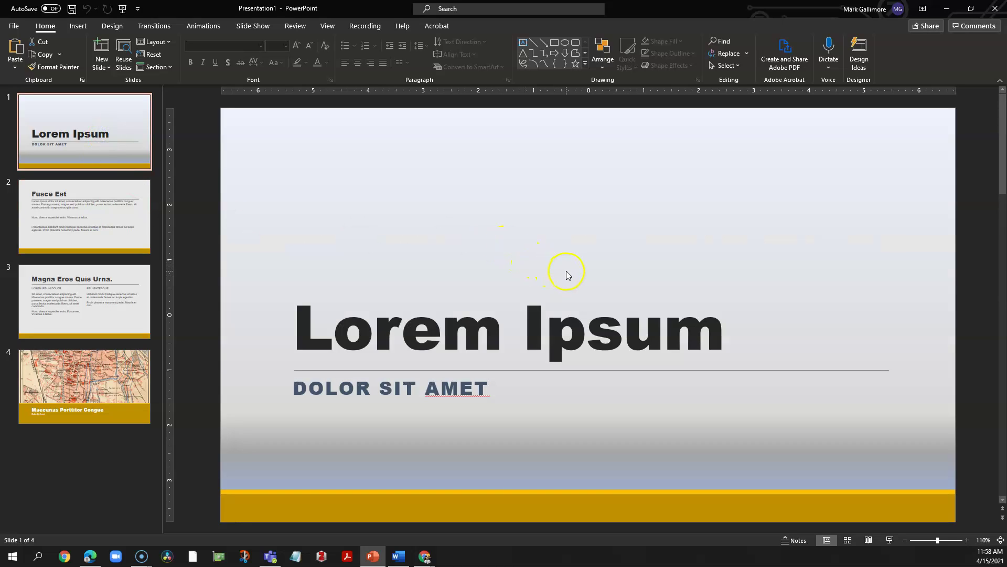
click(546, 267)
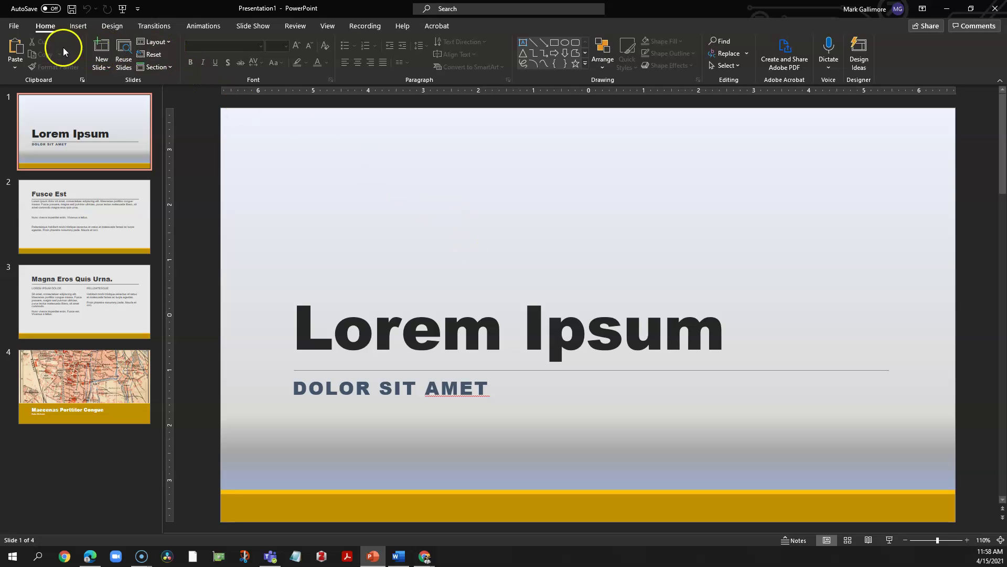
Step: Browse to Custom Office Templates and select Lorem Ipsum 2.potx in the Open dialog
click(15, 27)
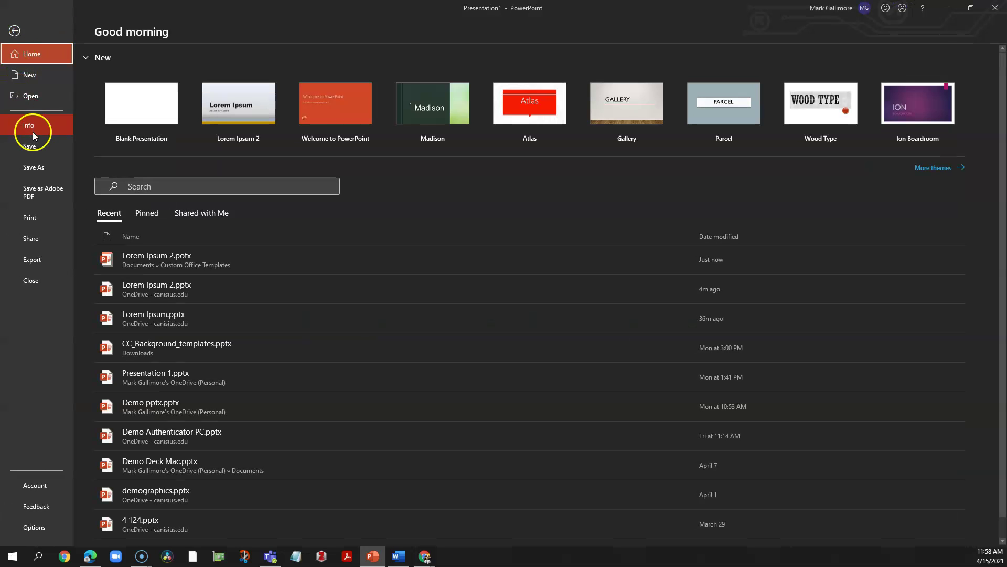
click(27, 97)
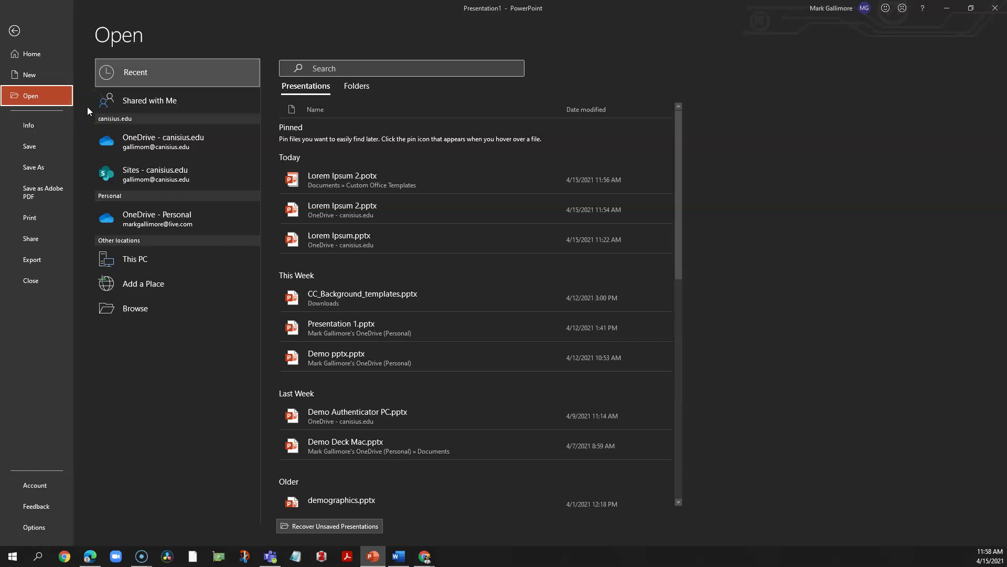
click(128, 308)
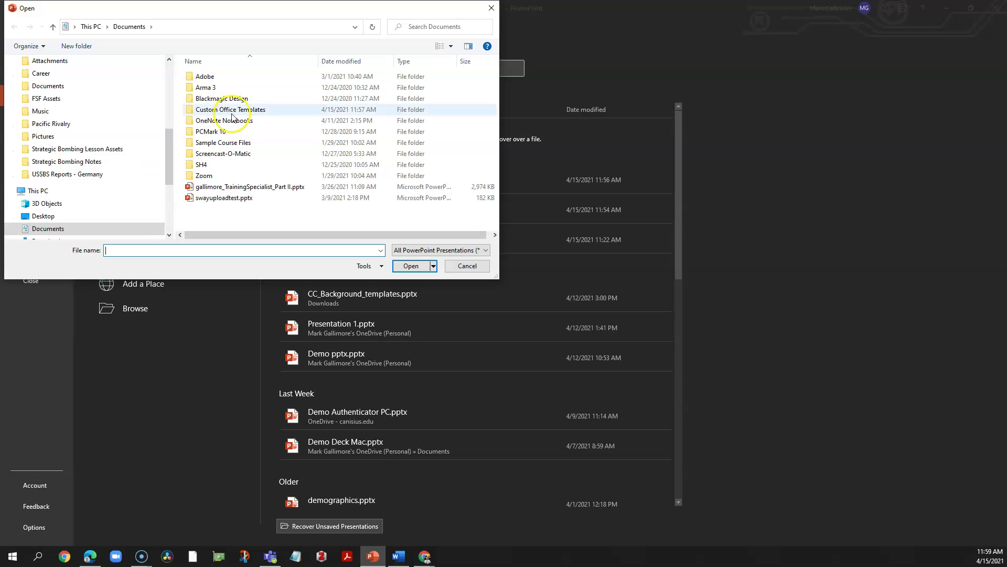
double_click(219, 111)
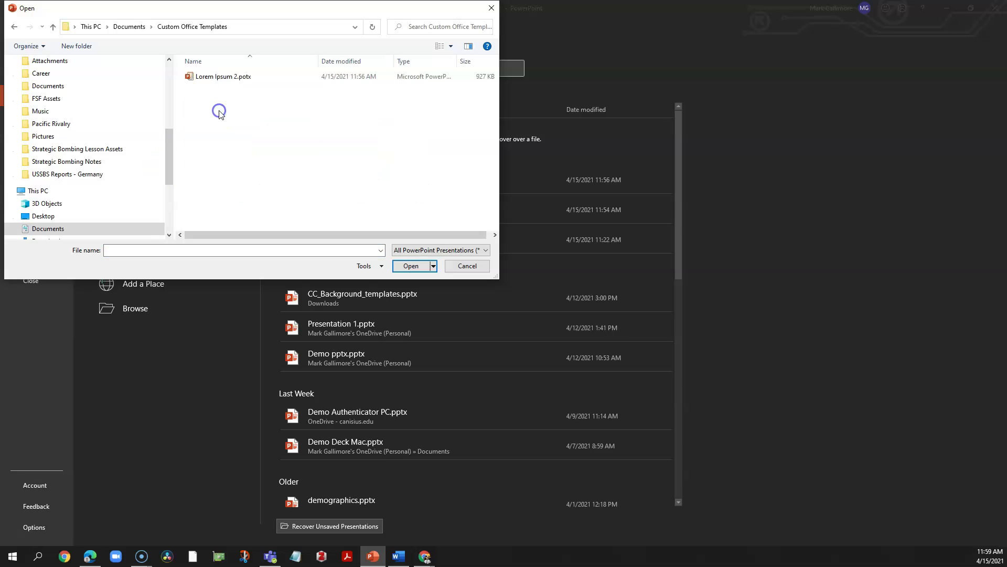
click(218, 78)
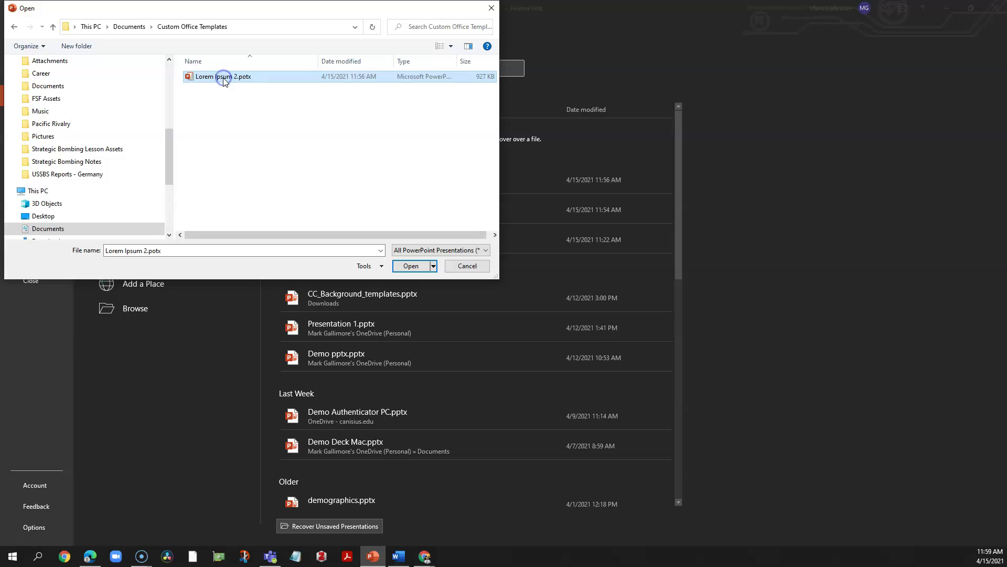
Step: Open the Lorem Ipsum 2.potx template file itself for editing
click(409, 267)
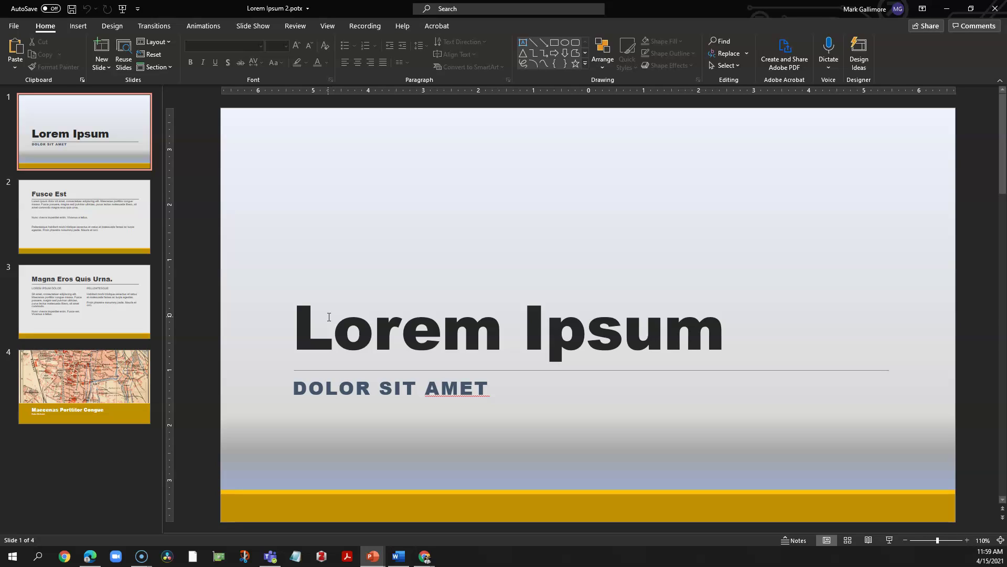
click(13, 26)
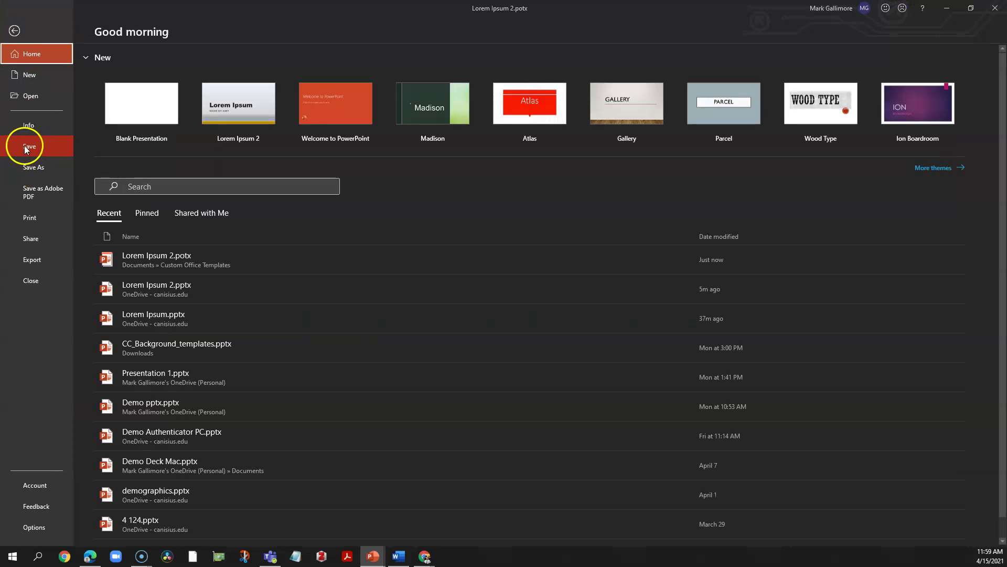